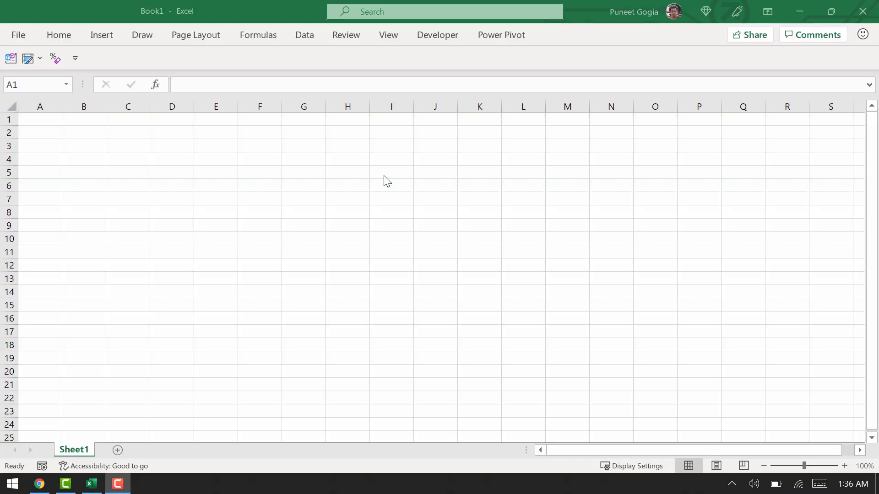
- Open the Visual Basic editor from the Developer tab and insert a new module
{"action": "left_click", "coordinate": [437, 35]}
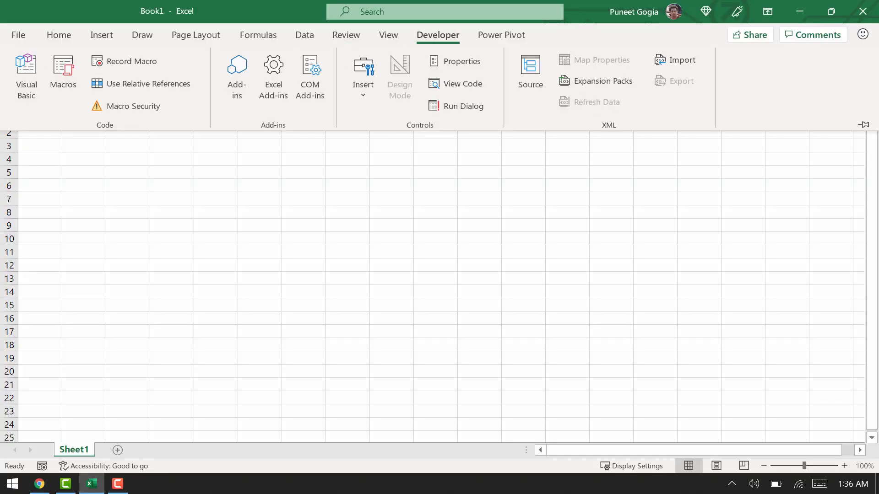
{"action": "left_click", "coordinate": [26, 75]}
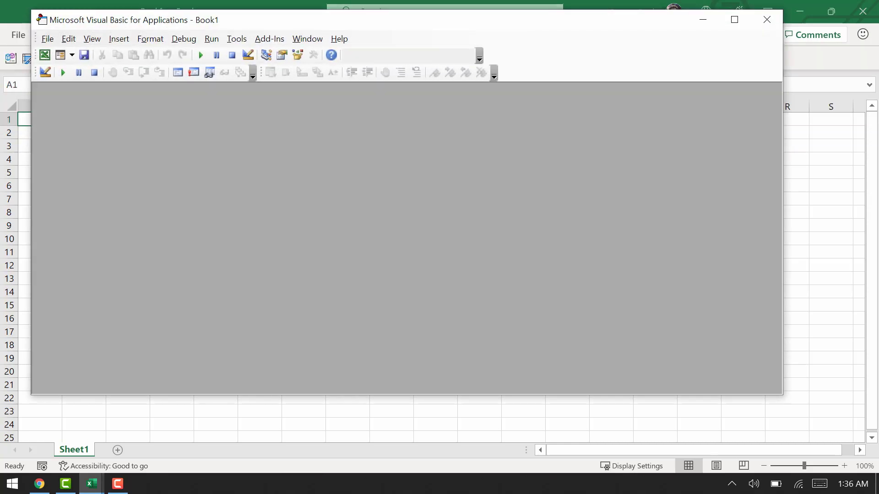
{"action": "key", "text": "alt+i"}
{"action": "key", "text": "m"}
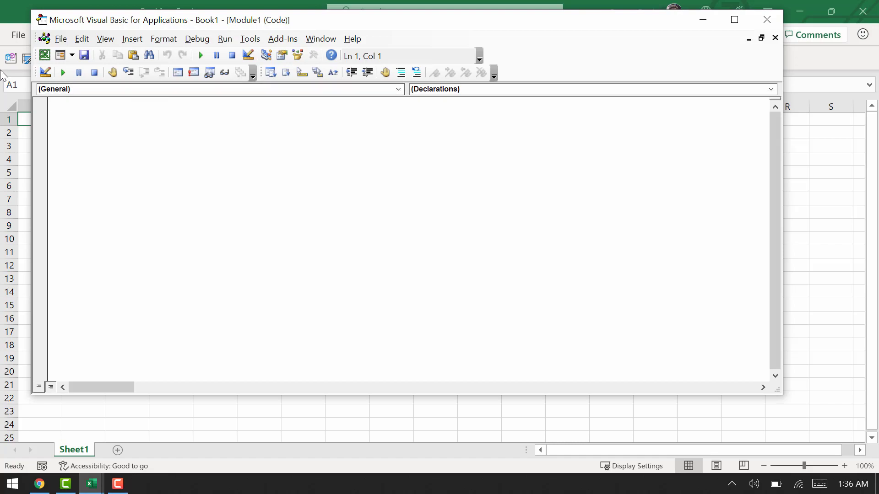
- Create an empty Sub vba_status_bar() procedure with blank lines before End Sub
{"action": "type", "text": "Sub "}
{"action": "type", "text": "vba"}
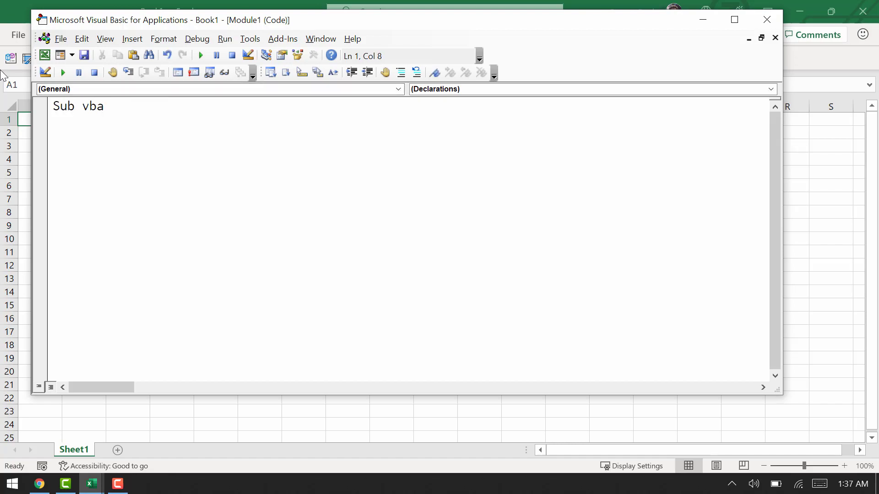
{"action": "type", "text": "_status"}
{"action": "type", "text": "_bar()"}
{"action": "key", "text": "Return"}
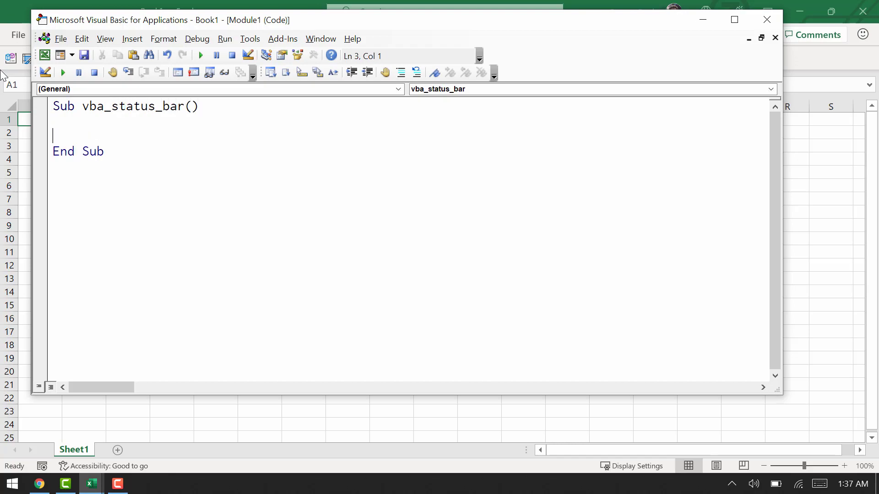
{"action": "key", "text": "Return"}
{"action": "key", "text": "Return"}
{"action": "key", "text": "Up"}
{"action": "key", "text": "Up"}
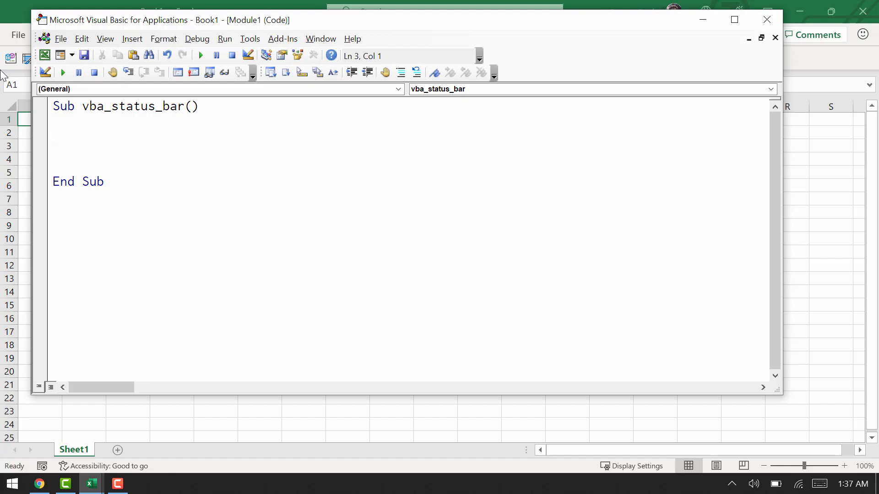
- Add Application.DisplayStatusBar = False to vba_status_bar and run it to hide the status bar
{"action": "key", "text": "Down"}
{"action": "key", "text": "BackSpace"}
{"action": "type", "text": "Appl"}
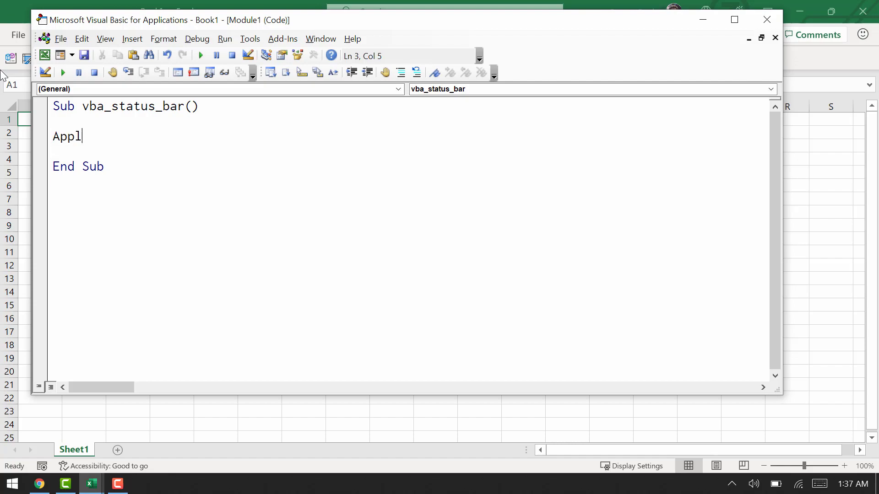
{"action": "type", "text": "ication"}
{"action": "type", "text": "."}
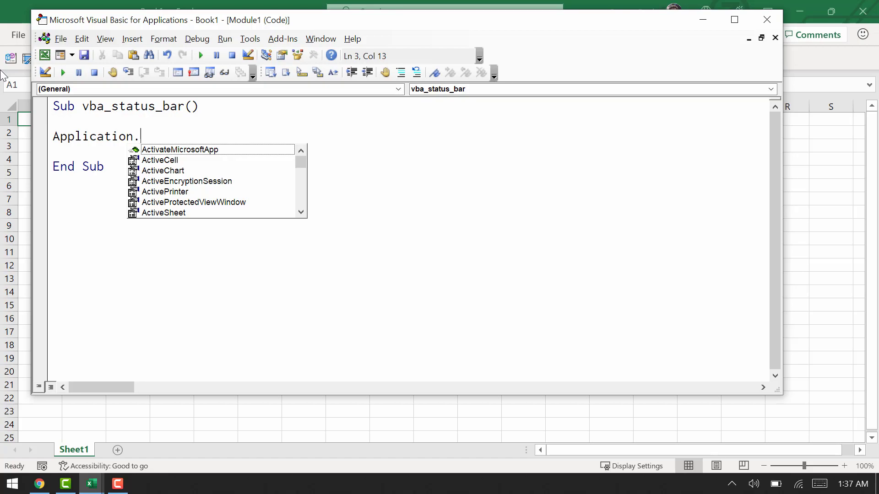
{"action": "type", "text": "D"}
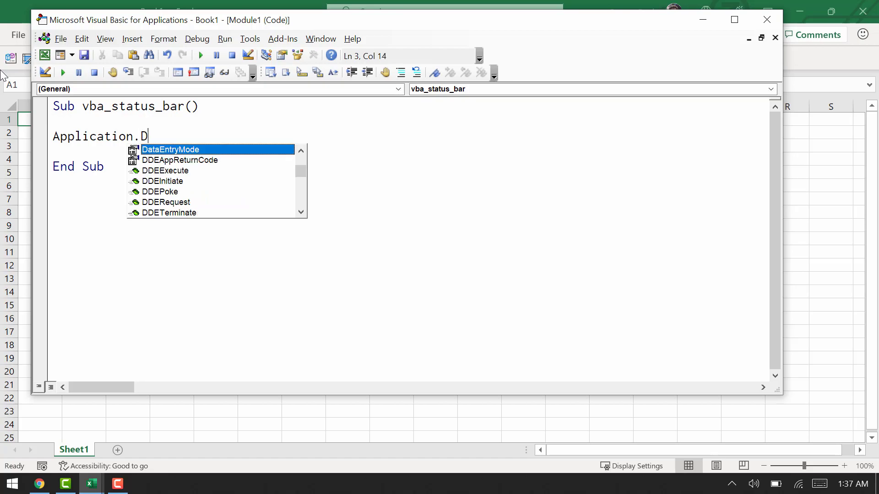
{"action": "type", "text": "isplay"}
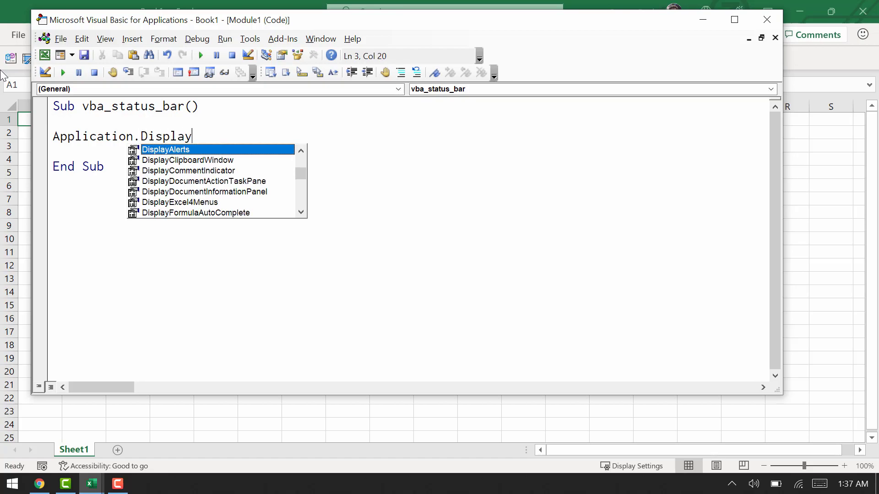
{"action": "type", "text": "S"}
{"action": "key", "text": "Down"}
{"action": "key", "text": "Tab"}
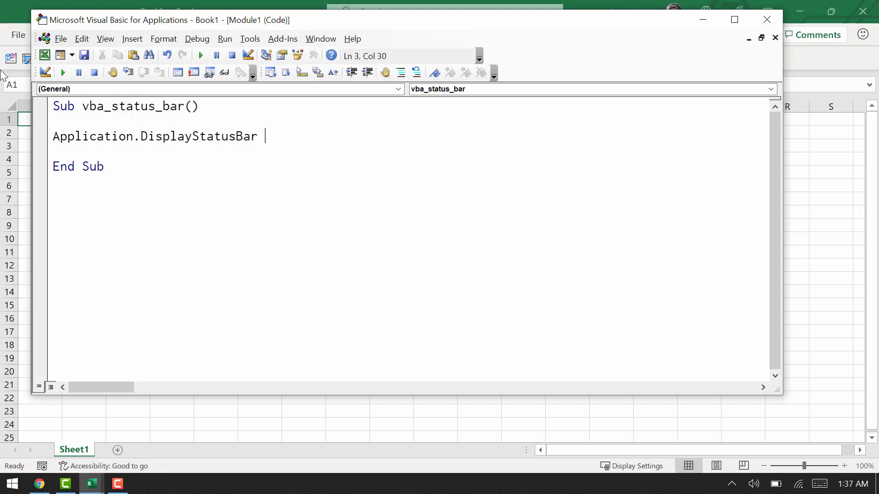
{"action": "type", "text": "= Fa"}
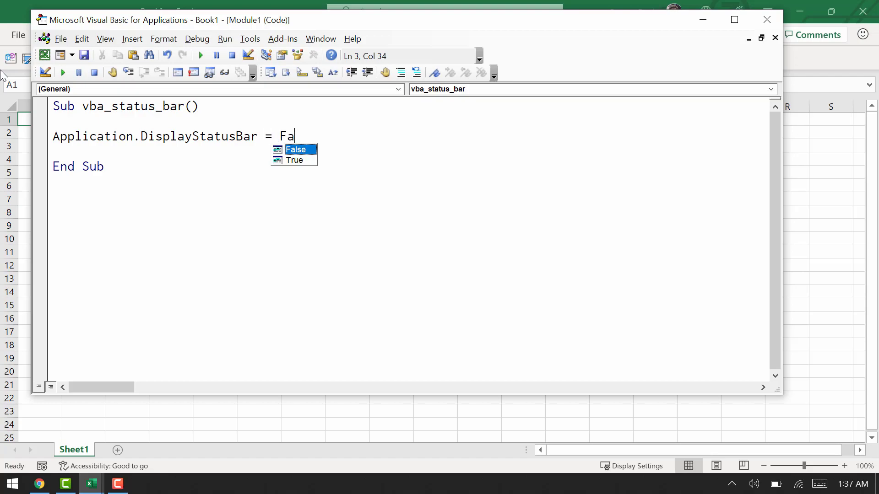
{"action": "type", "text": "lse"}
{"action": "key", "text": "Escape"}
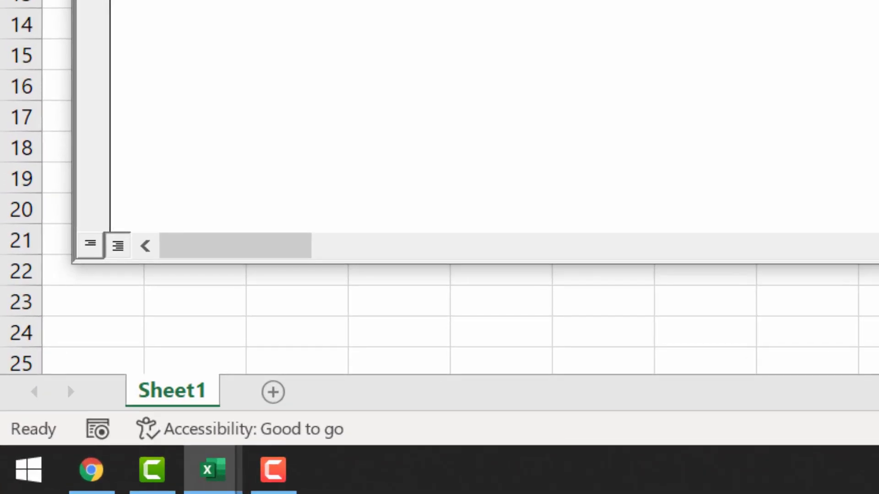
{"action": "key", "text": "F5"}
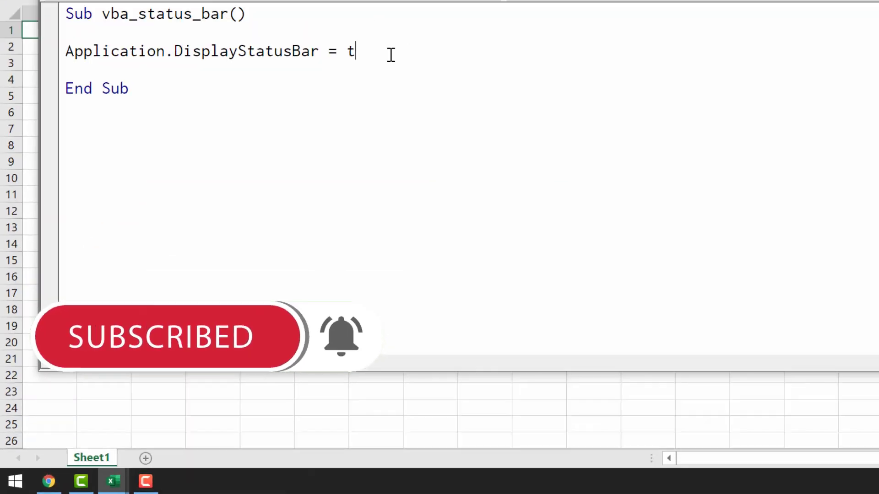
- Change the assignment to DisplayStatusBar = True and run vba_status_bar to restore the status bar
{"action": "type", "text": "rue"}
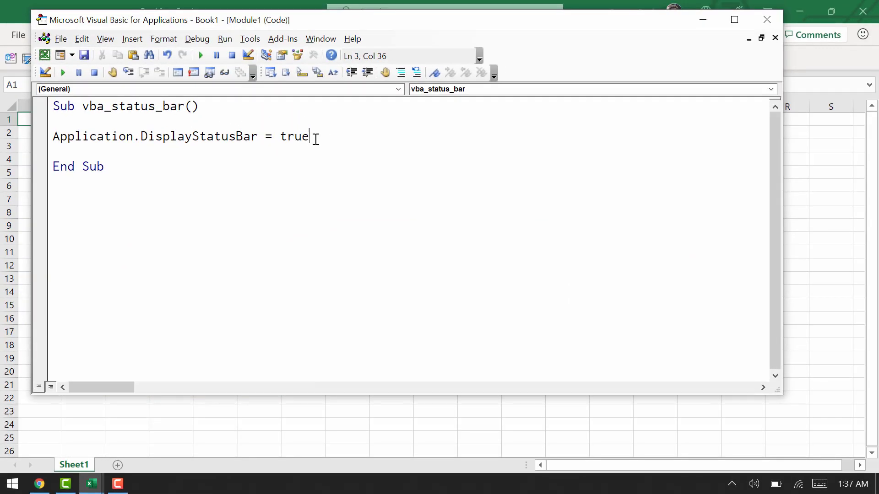
{"action": "left_click", "coordinate": [266, 208]}
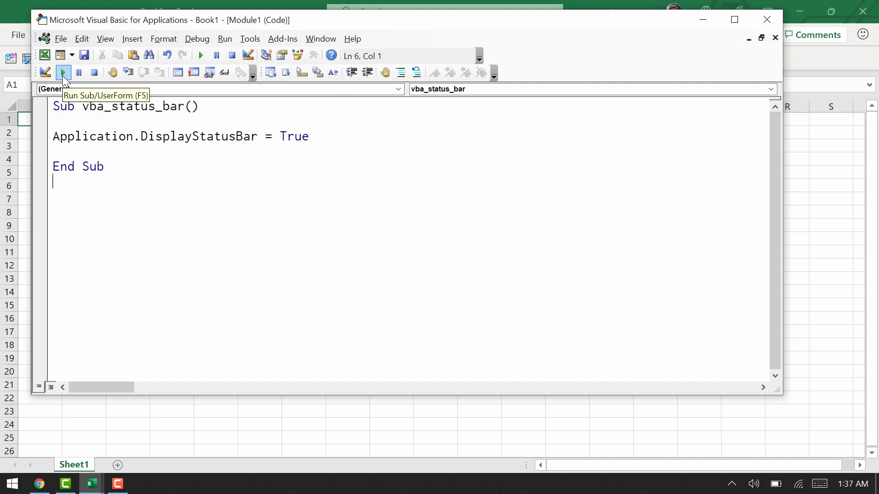
{"action": "left_click", "coordinate": [63, 76]}
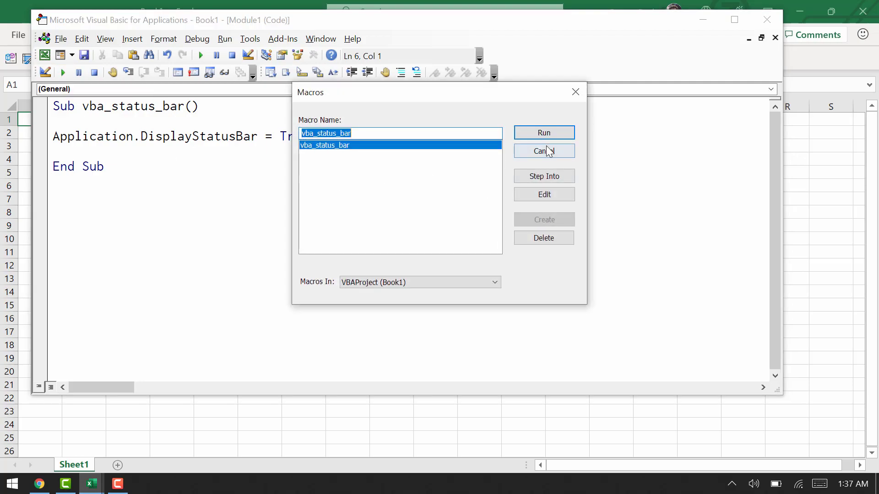
{"action": "left_click", "coordinate": [544, 131]}
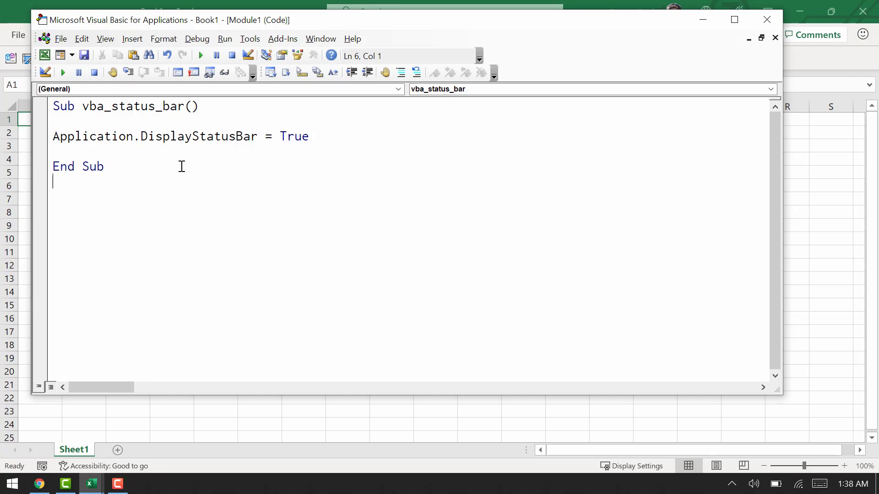
- Replace the line with Application.StatusBar = "hello world!"
{"action": "left_click_drag", "start_coordinate": [136, 137], "coordinate": [310, 140]}
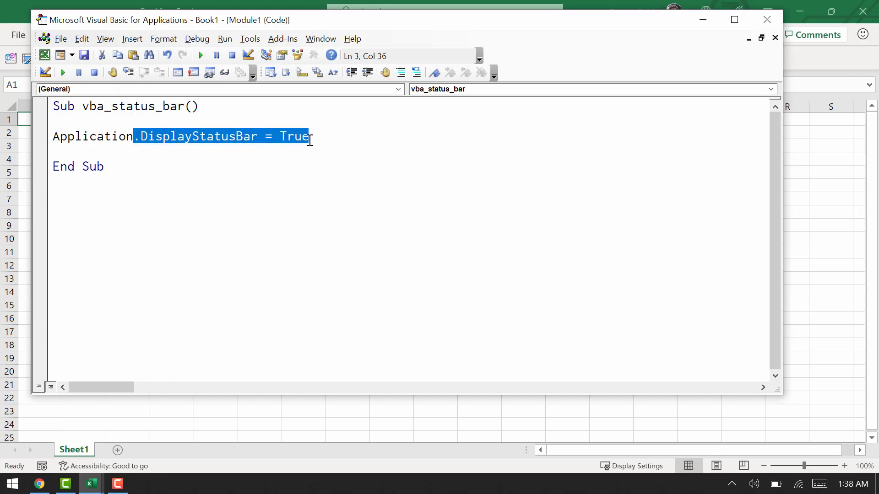
{"action": "key", "text": "BackSpace"}
{"action": "type", "text": ".St"}
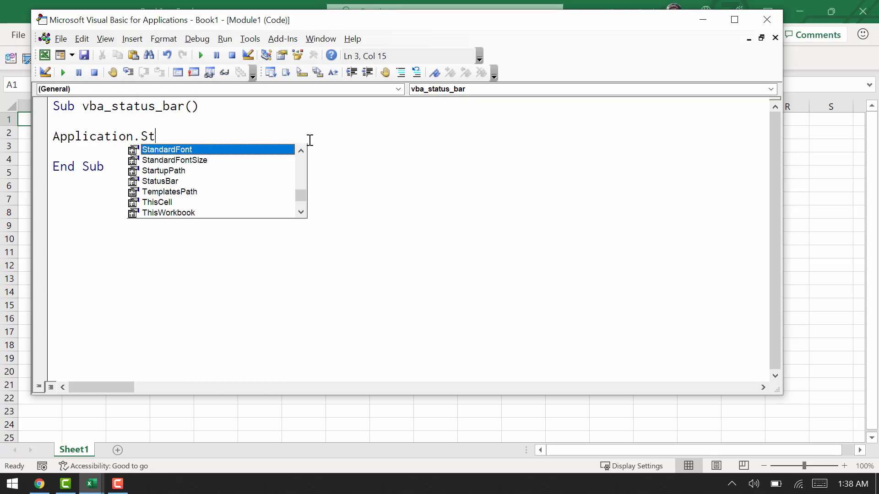
{"action": "key", "text": "Down"}
{"action": "key", "text": "Down"}
{"action": "key", "text": "Down"}
{"action": "key", "text": "Tab"}
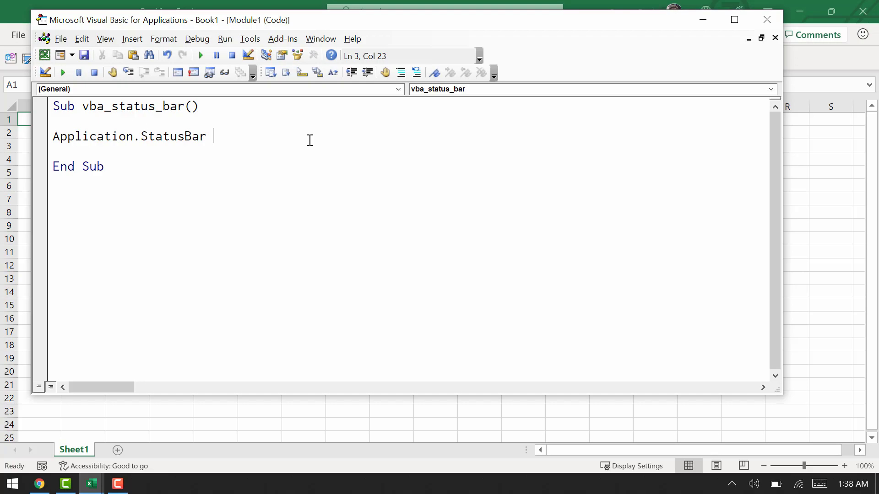
{"action": "type", "text": "="}
{"action": "type", "text": " '"}
{"action": "type", "text": "hellow"}
{"action": "key", "text": "BackSpace"}
{"action": "type", "text": "Wor"}
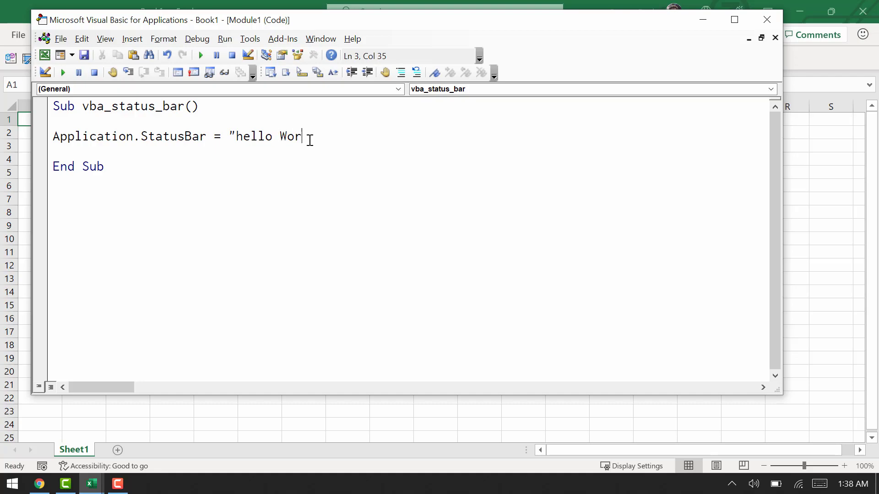
{"action": "key", "text": "BackSpace"}
{"action": "key", "text": "BackSpace"}
{"action": "key", "text": "BackSpace"}
{"action": "type", "text": "world"}
{"action": "type", "text": "!\""}
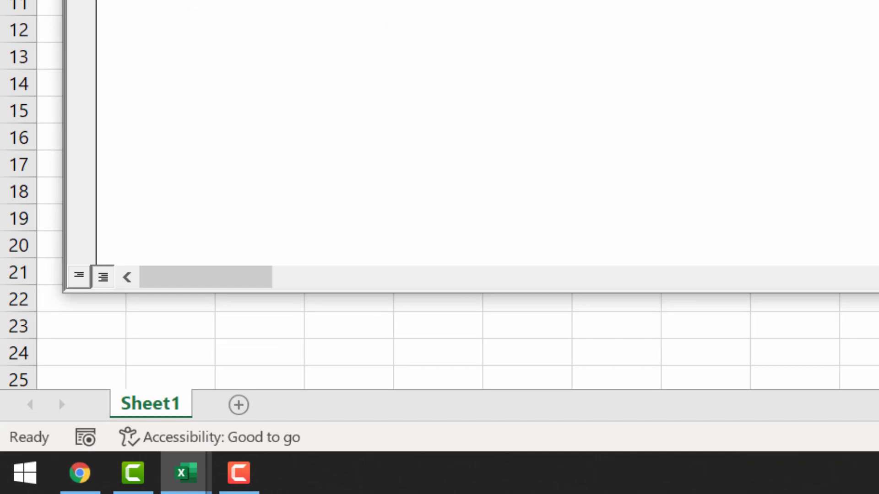
- Run the macro to show "hello world!", then rerun it with an empty message to restore Ready
{"action": "key", "text": "F5"}
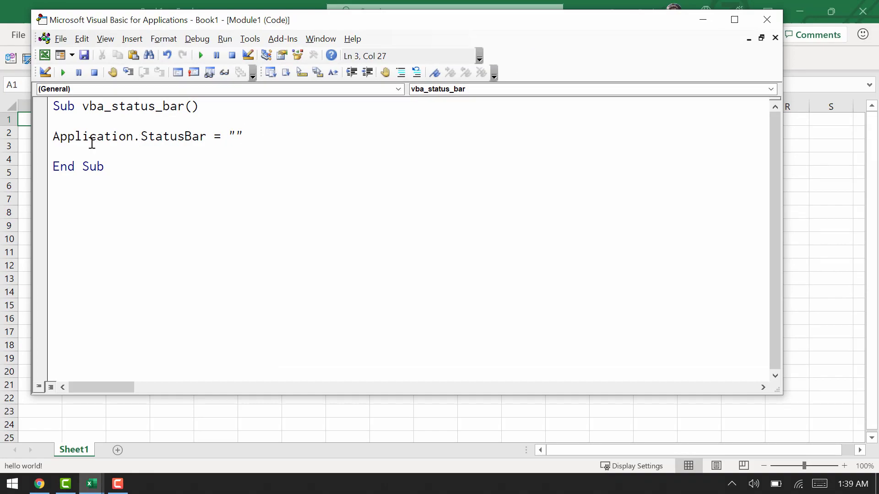
{"action": "left_click", "coordinate": [113, 137]}
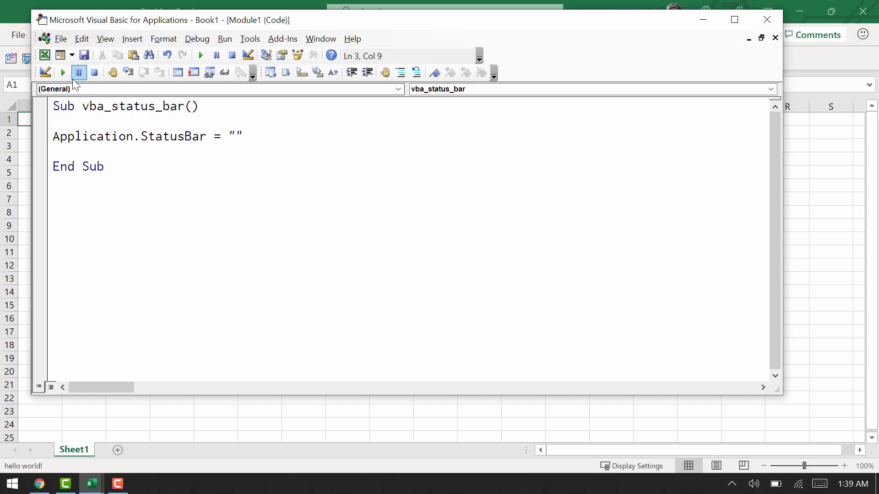
{"action": "left_click", "coordinate": [68, 76]}
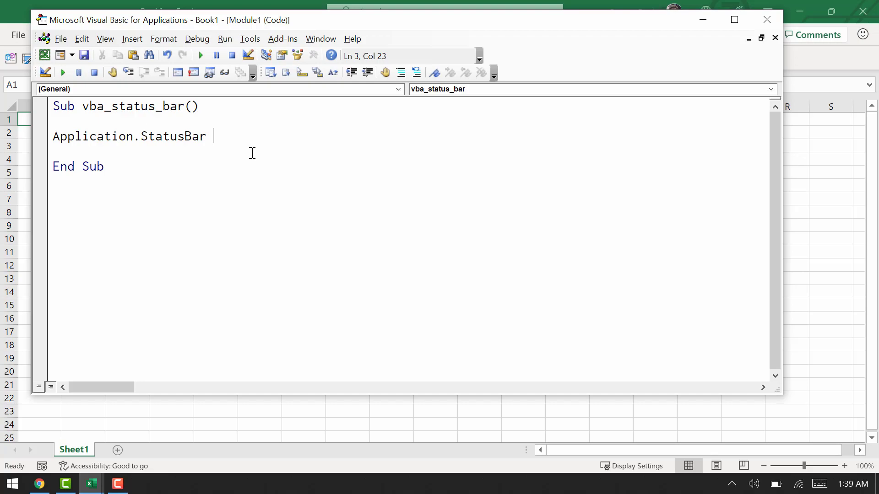
- Complete the line as Application.StatusBar = False
{"action": "type", "text": "= false"}
{"action": "left_click", "coordinate": [224, 218]}
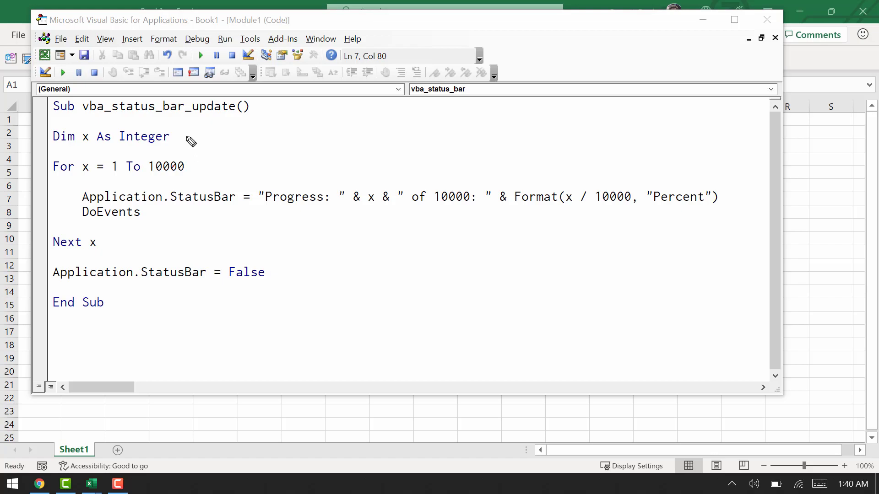
{"action": "left_click_drag", "start_coordinate": [185, 143], "coordinate": [218, 111]}
{"action": "mouse_move", "coordinate": [202, 168]}
{"action": "left_mouse_down"}
{"action": "mouse_move", "coordinate": [224, 160]}
{"action": "mouse_move", "coordinate": [236, 140]}
{"action": "left_mouse_up"}
{"action": "mouse_move", "coordinate": [273, 167]}
{"action": "left_mouse_down"}
{"action": "mouse_move", "coordinate": [704, 225]}
{"action": "mouse_move", "coordinate": [610, 157]}
{"action": "mouse_move", "coordinate": [266, 166]}
{"action": "left_mouse_up"}
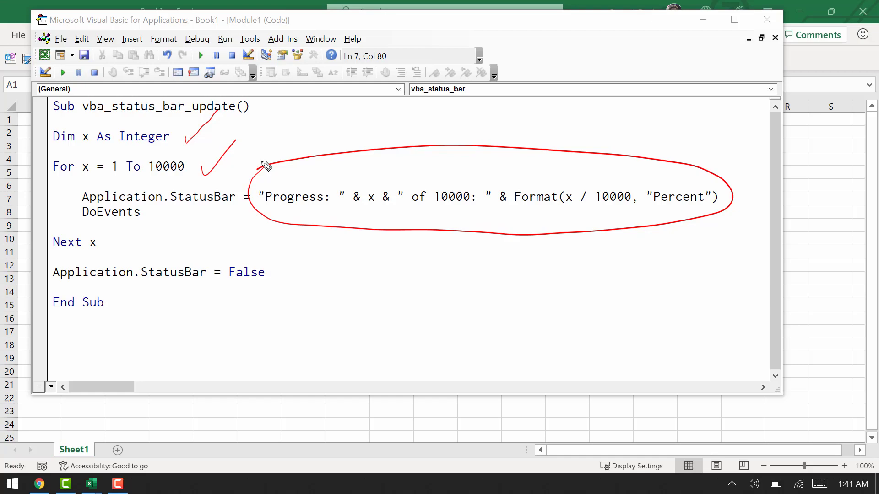
{"action": "mouse_move", "coordinate": [549, 158]}
{"action": "left_mouse_down"}
{"action": "mouse_move", "coordinate": [514, 206]}
{"action": "mouse_move", "coordinate": [665, 243]}
{"action": "mouse_move", "coordinate": [691, 145]}
{"action": "mouse_move", "coordinate": [542, 161]}
{"action": "left_mouse_up"}
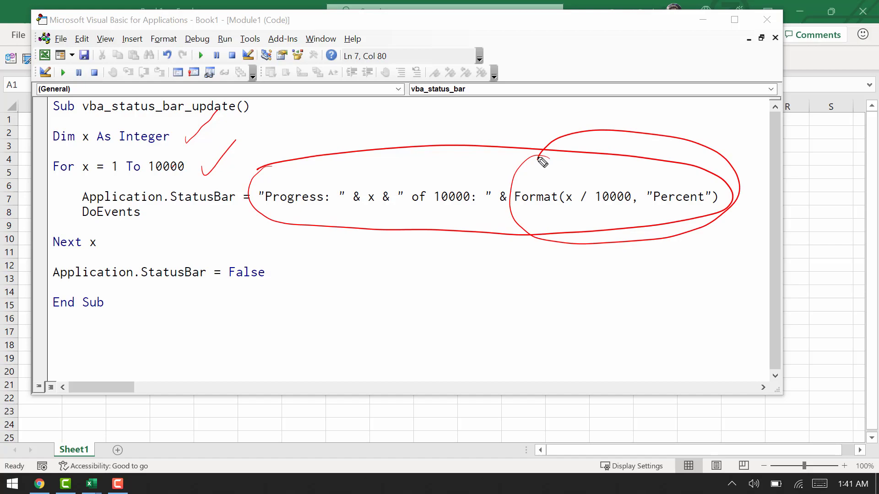
{"action": "left_click_drag", "start_coordinate": [113, 245], "coordinate": [139, 223]}
{"action": "mouse_move", "coordinate": [267, 252]}
{"action": "left_mouse_down"}
{"action": "mouse_move", "coordinate": [280, 299]}
{"action": "mouse_move", "coordinate": [192, 250]}
{"action": "mouse_move", "coordinate": [35, 269]}
{"action": "mouse_move", "coordinate": [124, 289]}
{"action": "mouse_move", "coordinate": [284, 300]}
{"action": "left_mouse_up"}
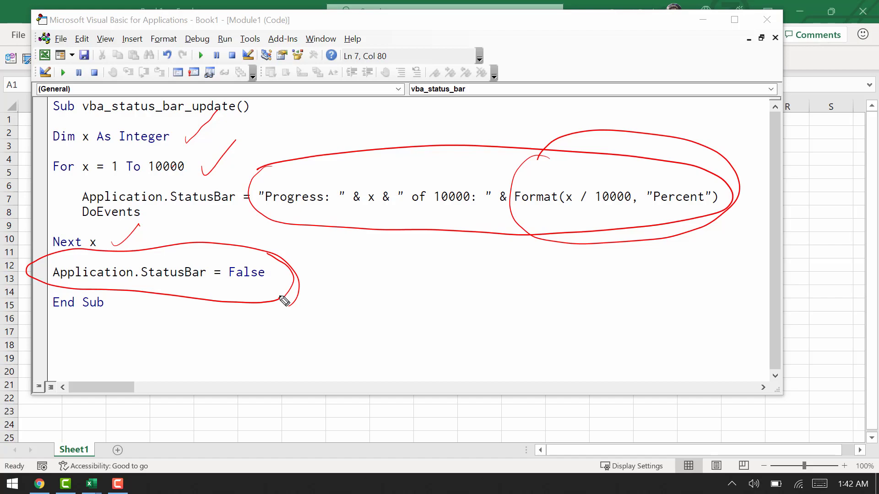
- Run vba_status_bar_update and watch the status bar count progress up to 10000
{"action": "key", "text": "Escape"}
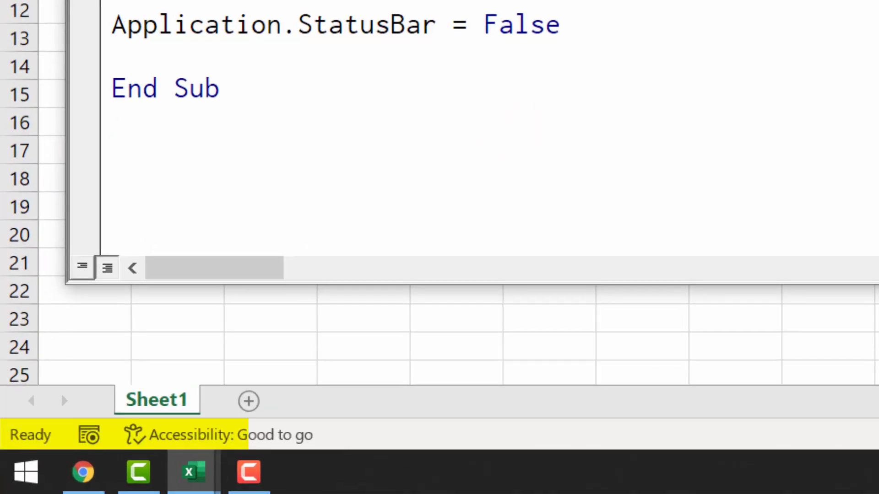
{"action": "key", "text": "F5"}
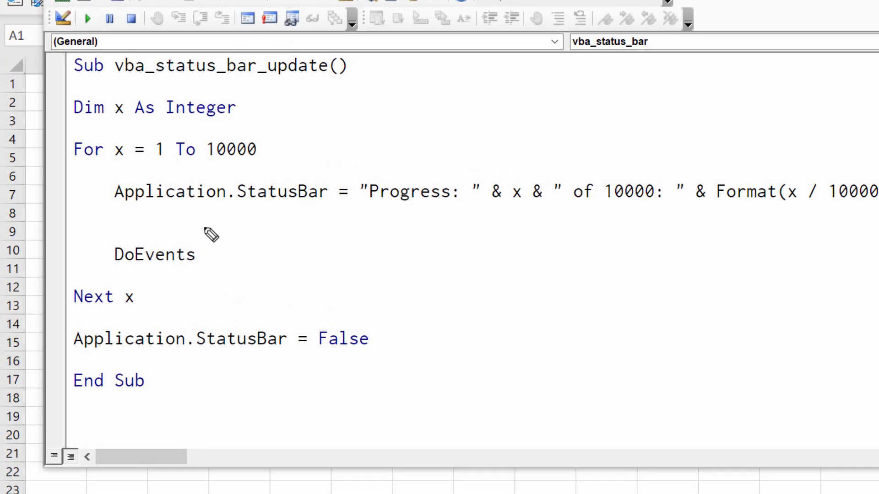
{"action": "mouse_move", "coordinate": [205, 228]}
{"action": "left_mouse_down"}
{"action": "mouse_move", "coordinate": [176, 129]}
{"action": "mouse_move", "coordinate": [123, 224]}
{"action": "mouse_move", "coordinate": [231, 232]}
{"action": "left_mouse_up"}
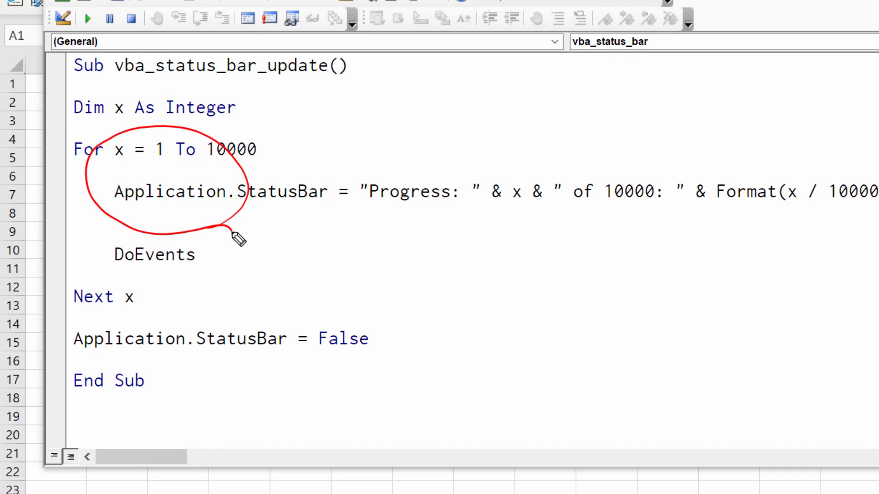
{"action": "mouse_move", "coordinate": [366, 177]}
{"action": "left_mouse_down"}
{"action": "mouse_move", "coordinate": [353, 261]}
{"action": "mouse_move", "coordinate": [332, 298]}
{"action": "left_mouse_up"}
{"action": "mouse_move", "coordinate": [318, 249]}
{"action": "left_mouse_down"}
{"action": "mouse_move", "coordinate": [333, 303]}
{"action": "mouse_move", "coordinate": [366, 269]}
{"action": "left_mouse_up"}
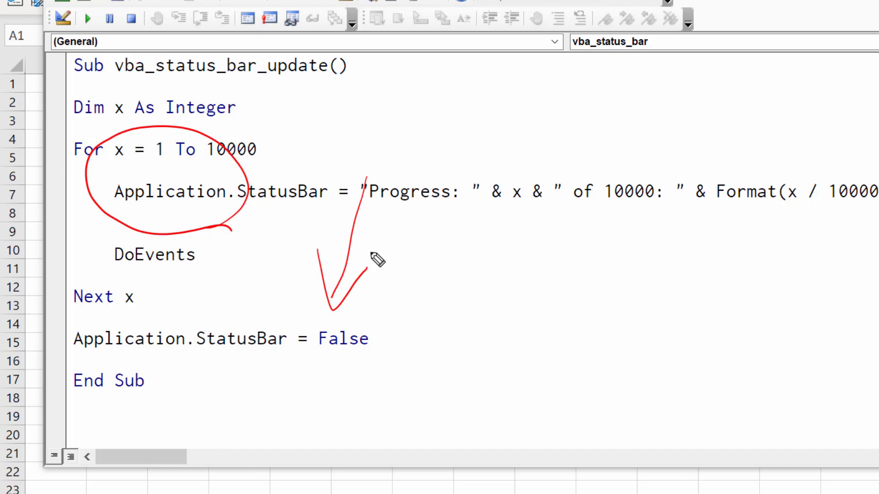